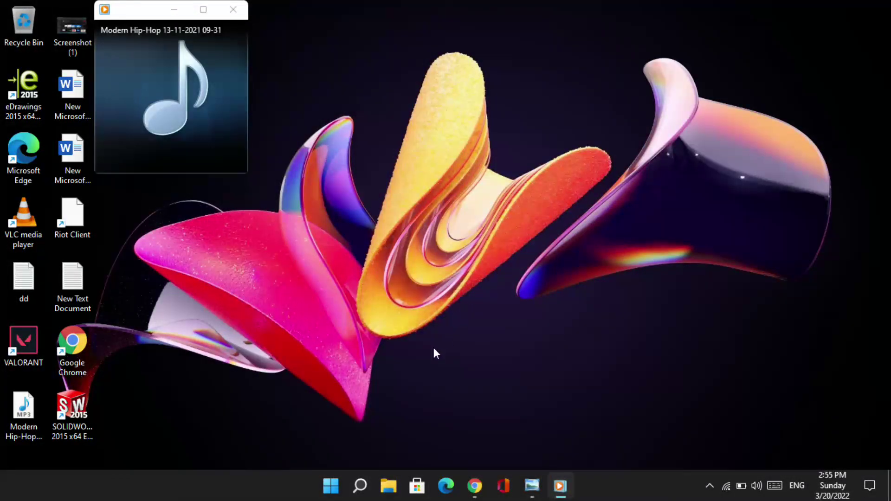
- Minimize the music player, search Windows for "cmd" and run Command Prompt as administrator, approving the permission request
click(173, 9)
click(360, 486)
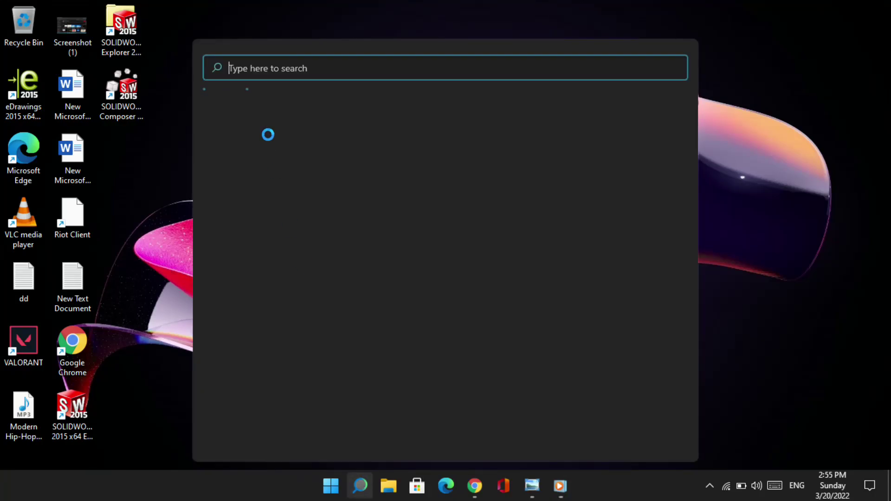
text(cmd)
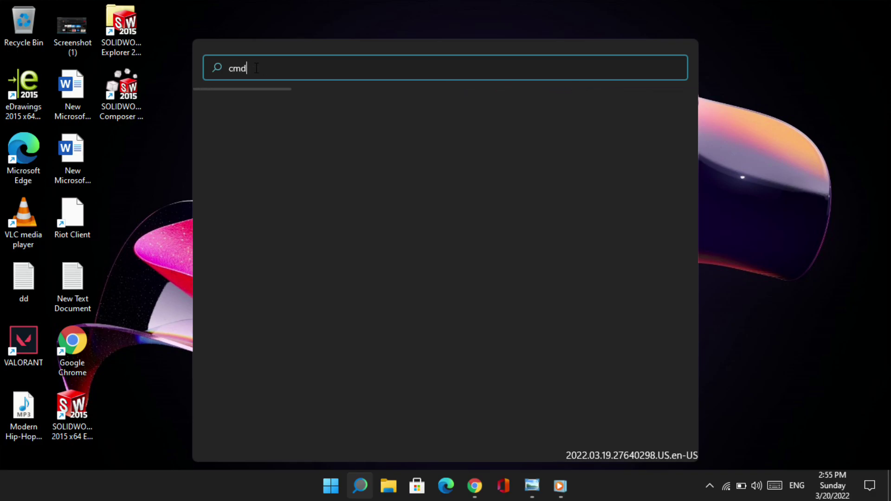
key(BackSpace)
key(BackSpace)
key(BackSpace)
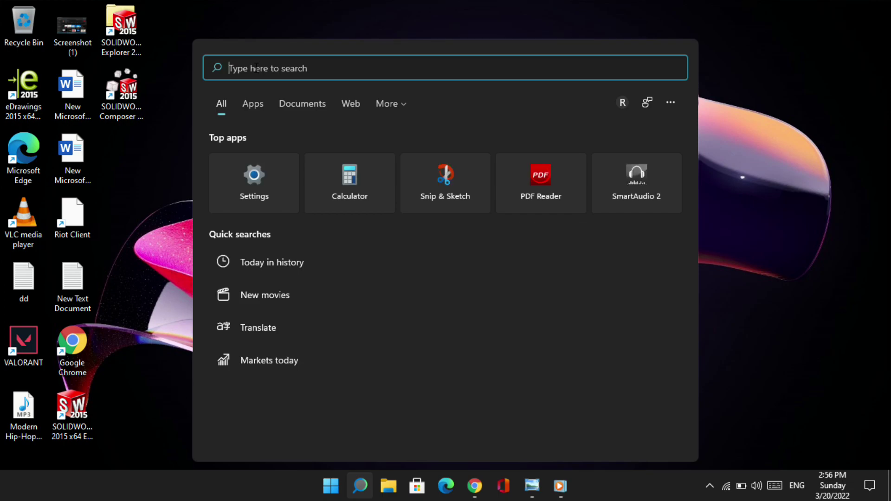
text(cmd)
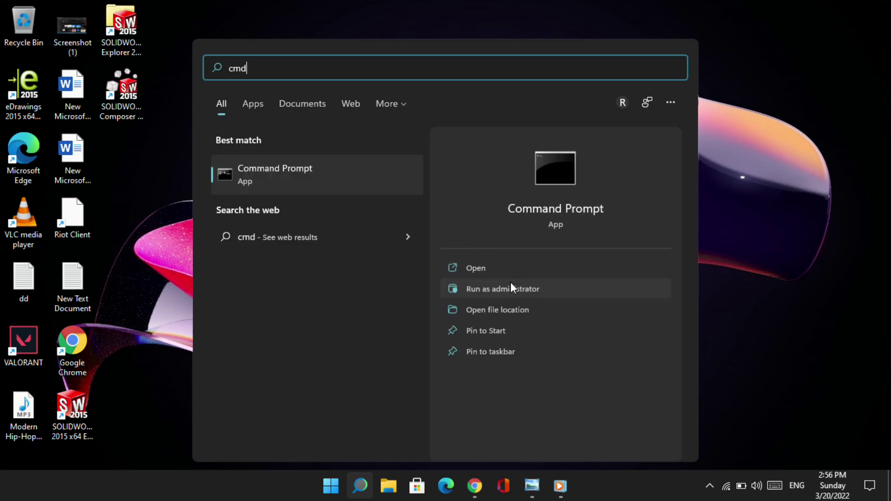
click(509, 291)
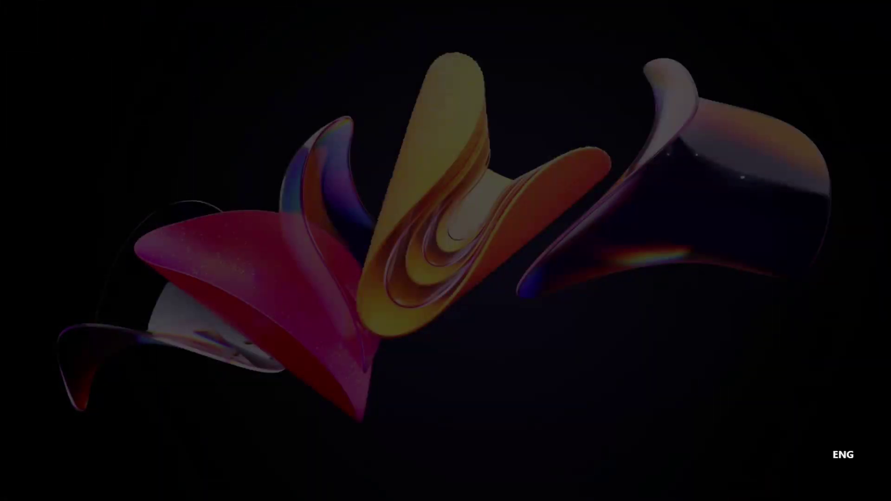
key(Return)
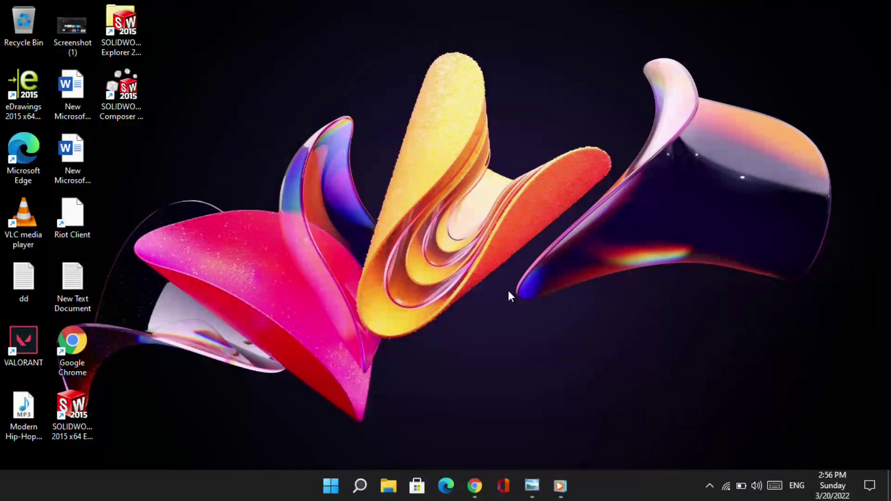
- Start a system file scan with the command "sfc /scannow" and minimize the Command Prompt window
text(sfc)
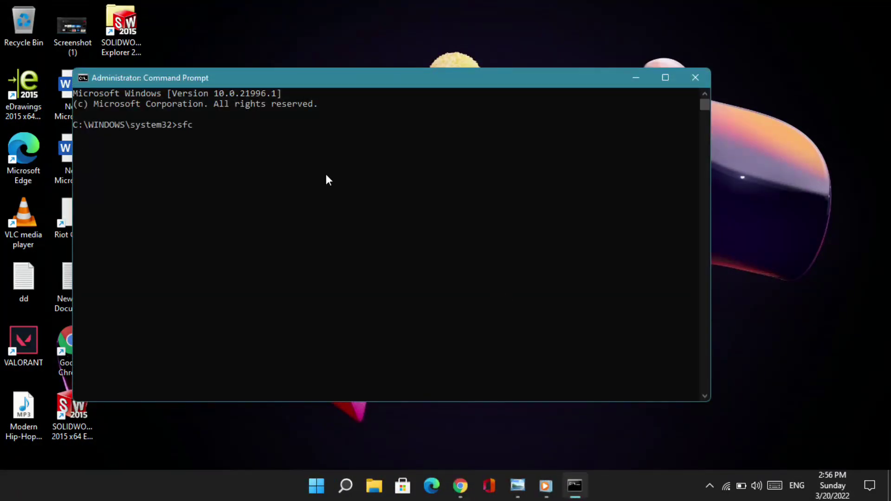
text( /scannow)
key(Return)
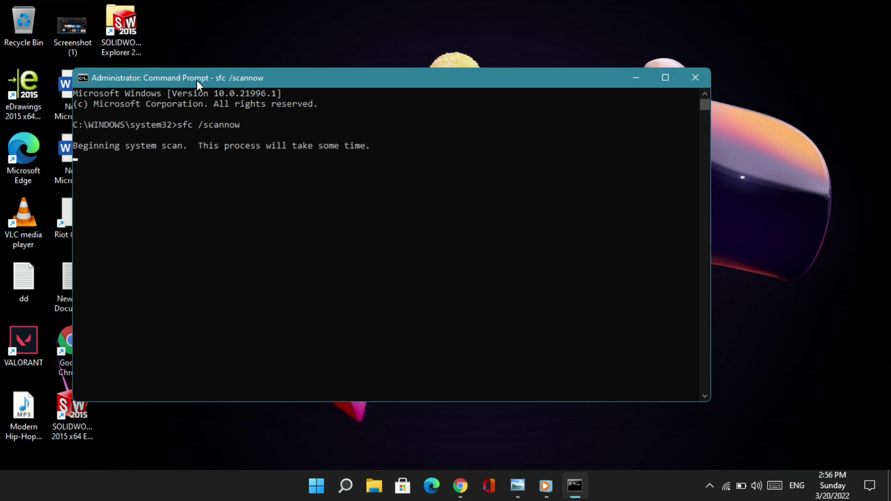
drag(196, 80, 316, 76)
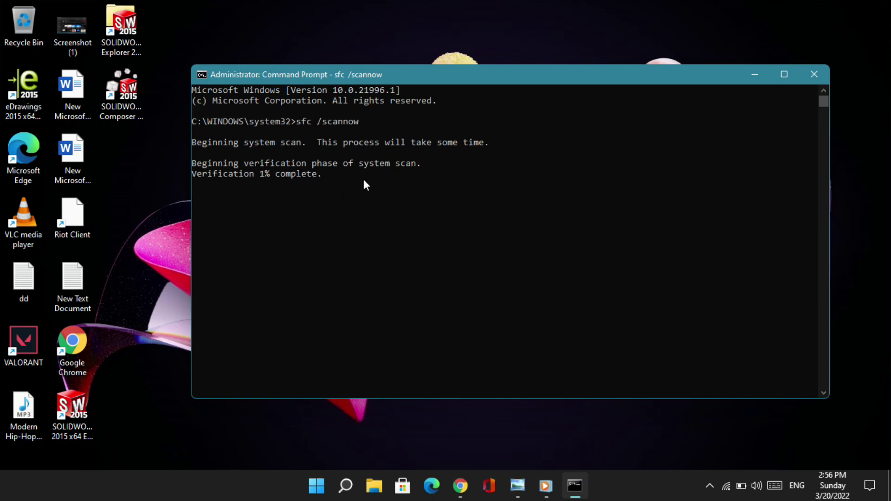
click(755, 76)
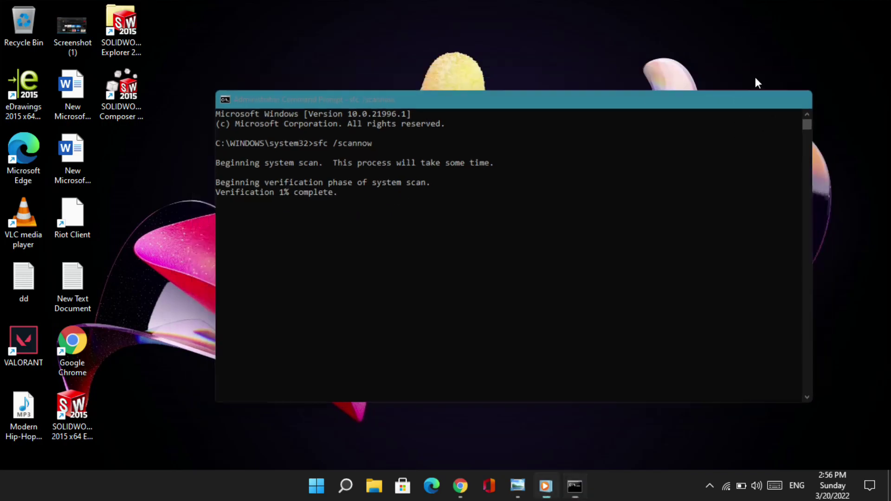
- Launch the DirectX Diagnostic Tool by running "dxdiag" from the Run dialog and move its window up
click(348, 486)
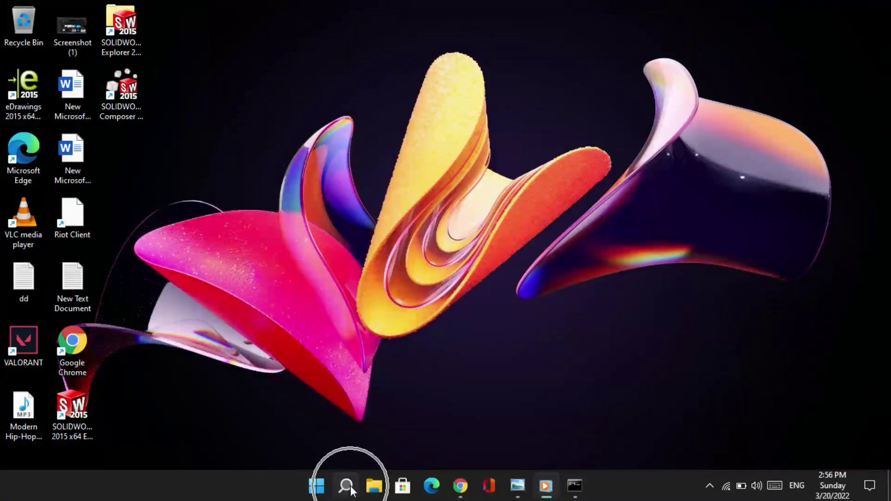
click(347, 486)
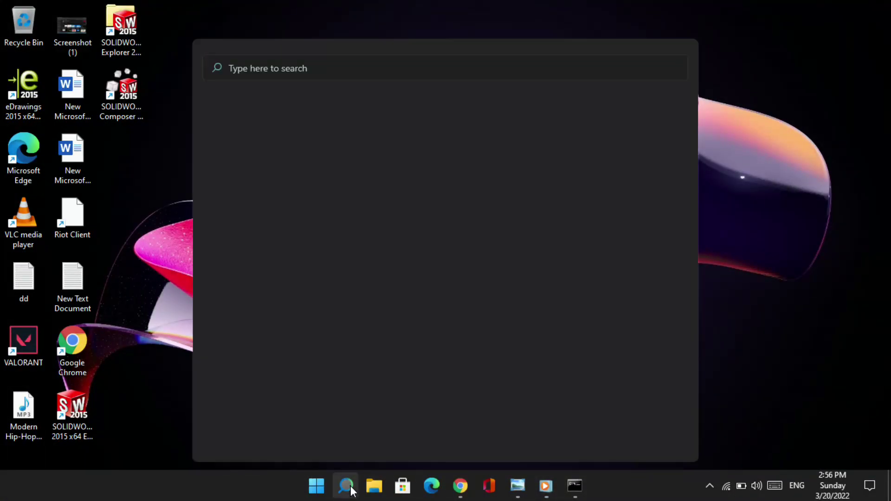
text(run)
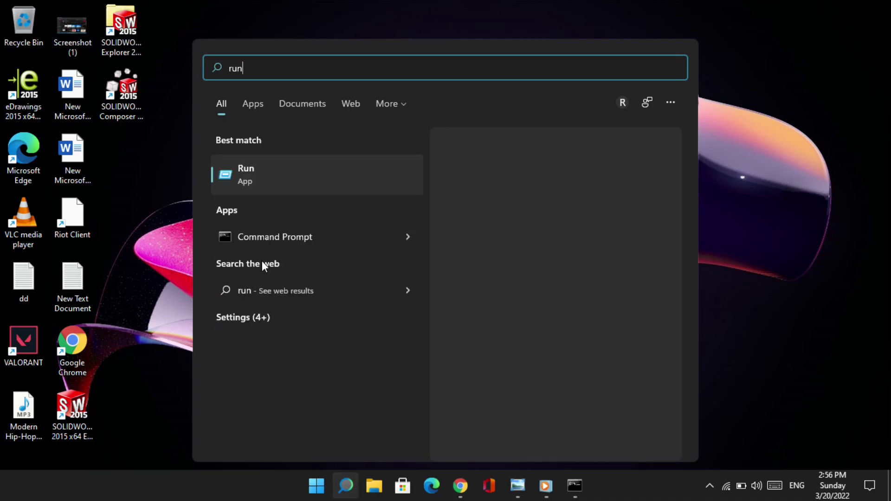
click(263, 165)
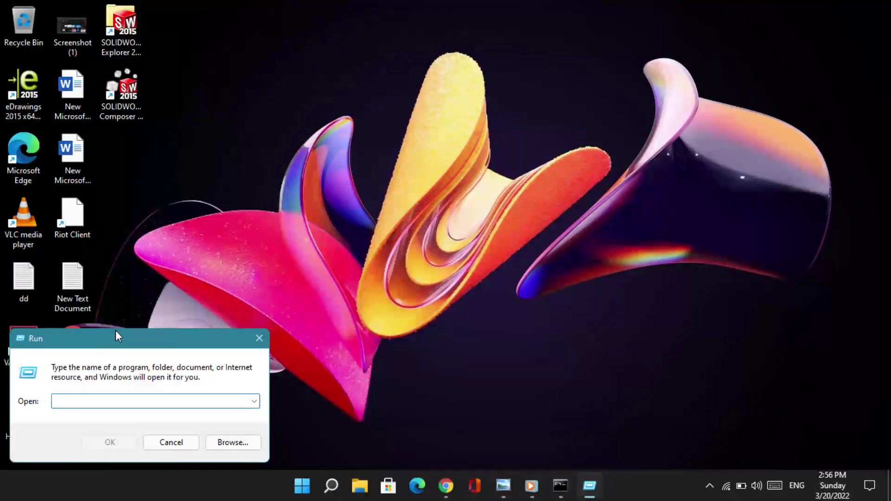
drag(118, 339, 324, 228)
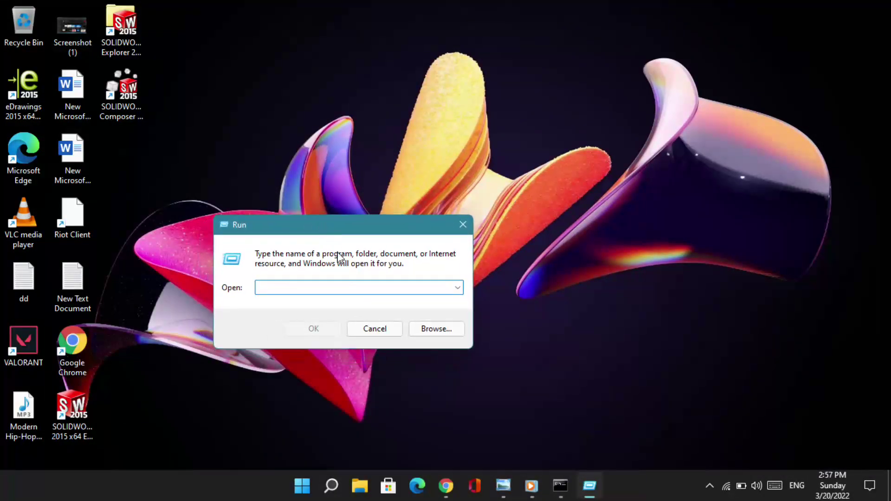
text(dxdiag)
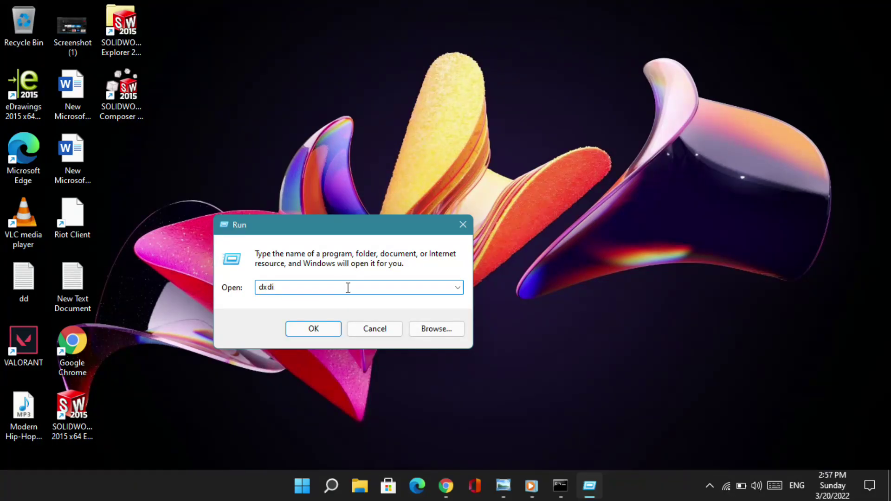
click(320, 329)
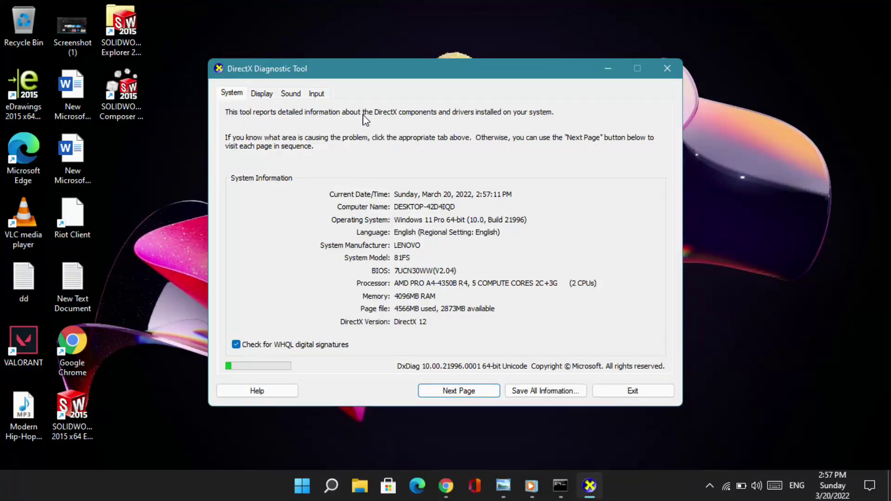
drag(378, 65, 375, 32)
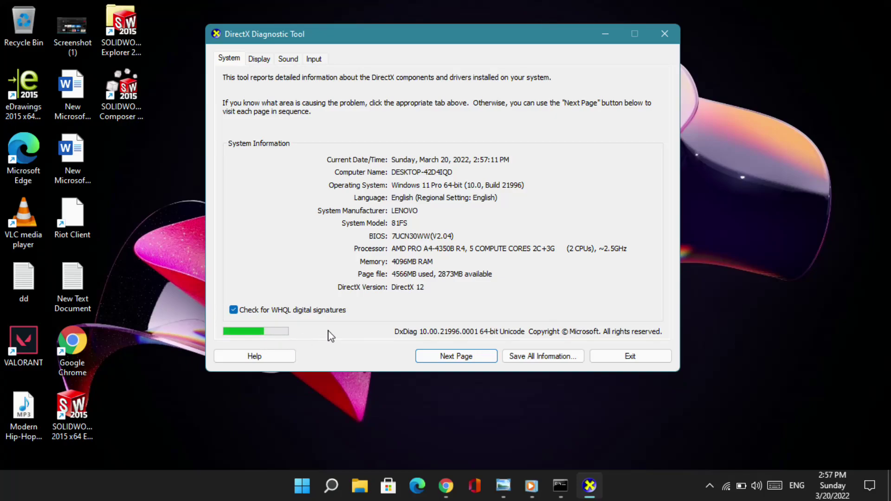
- Review the display, sound and input device pages of the DirectX diagnostics, recheck the display page and exit the tool
click(442, 358)
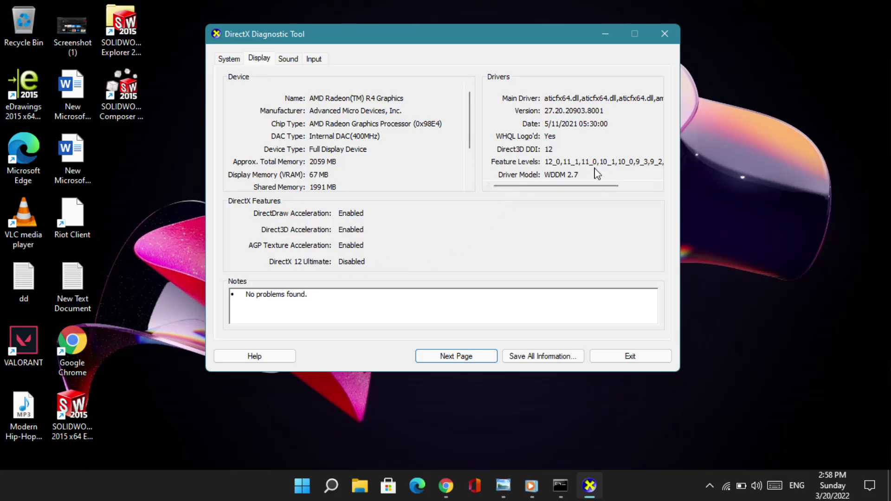
mouse_move(560, 185)
mouse_down()
mouse_move(603, 188)
mouse_move(550, 188)
mouse_up()
click(458, 356)
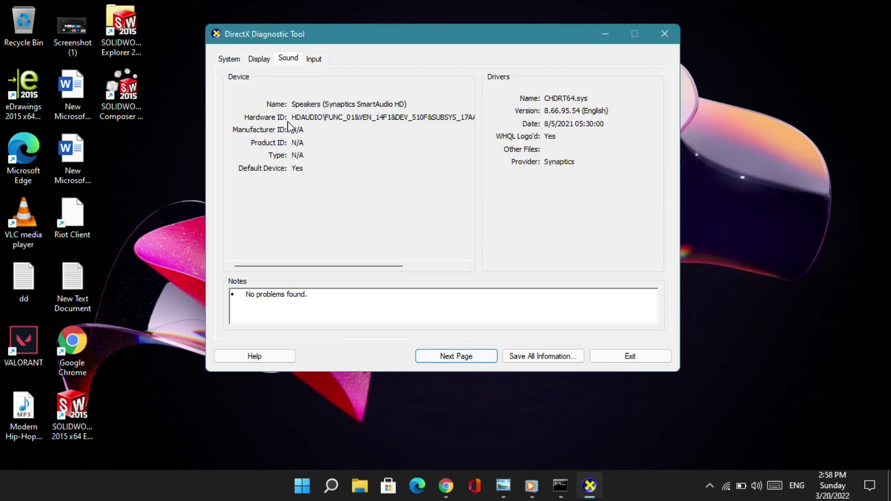
click(456, 361)
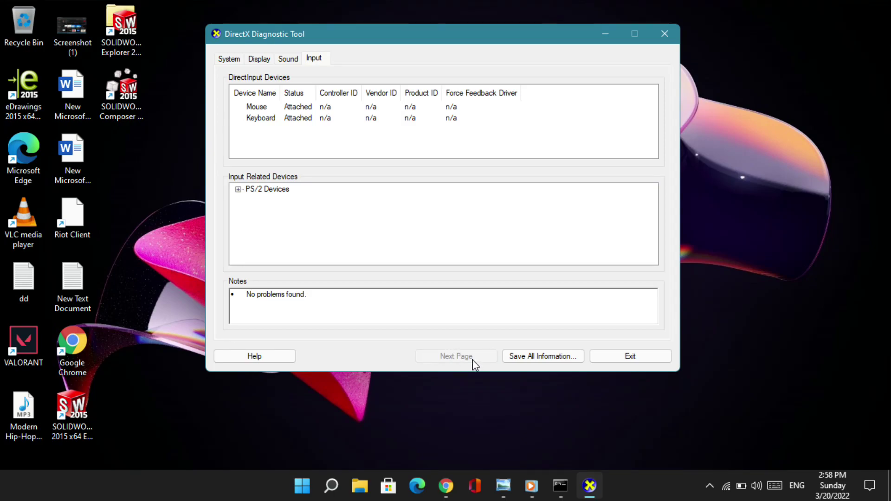
click(260, 62)
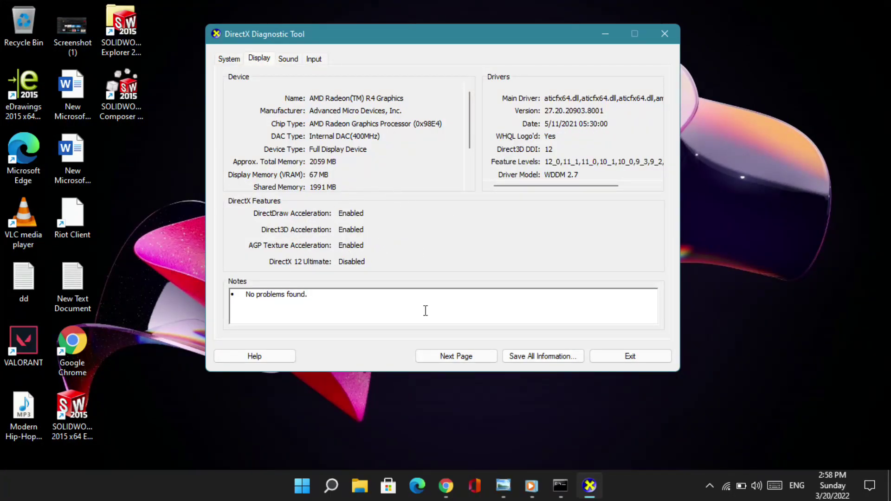
click(620, 356)
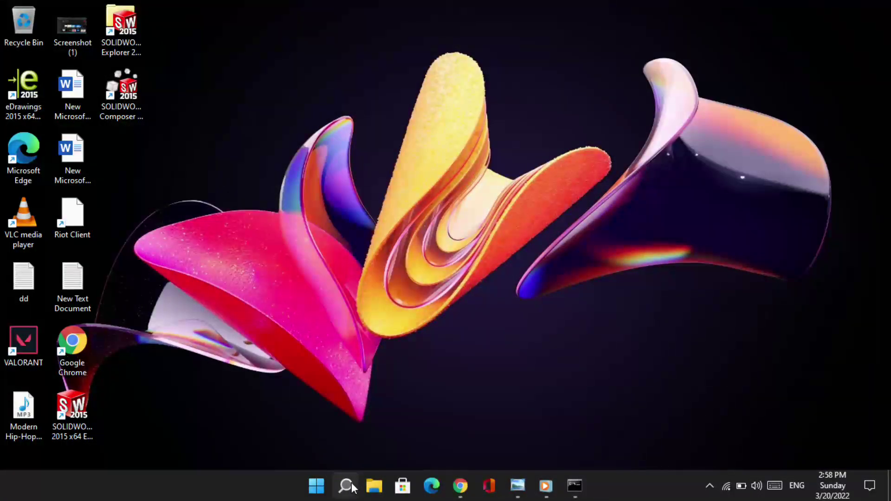
- Search Windows for "registry", open Registry Editor and allow it to make changes to the device
click(345, 485)
text(registry)
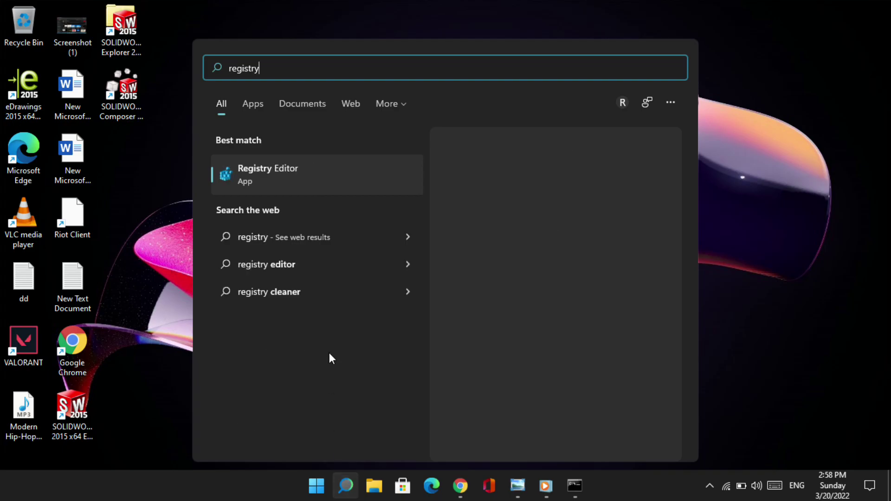
click(296, 171)
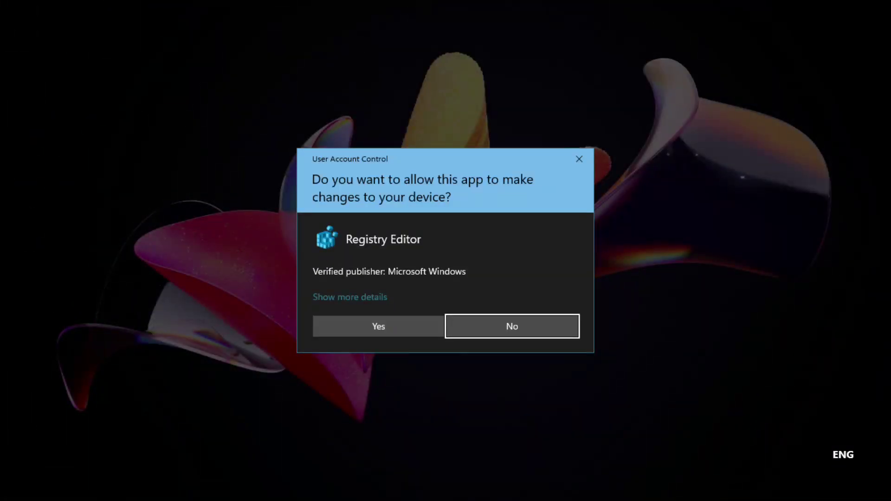
click(393, 330)
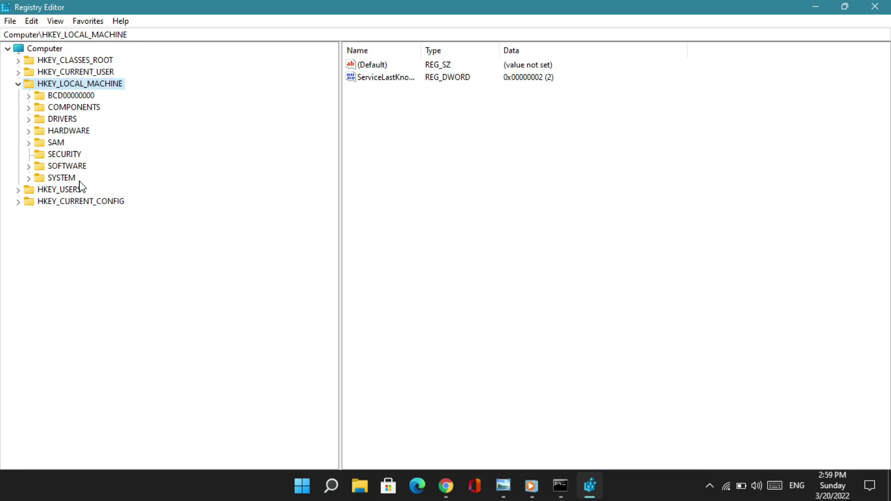
- Look through the SOFTWARE subkeys of HKEY_LOCAL_MACHINE, including Policies, and collapse the branch
click(29, 168)
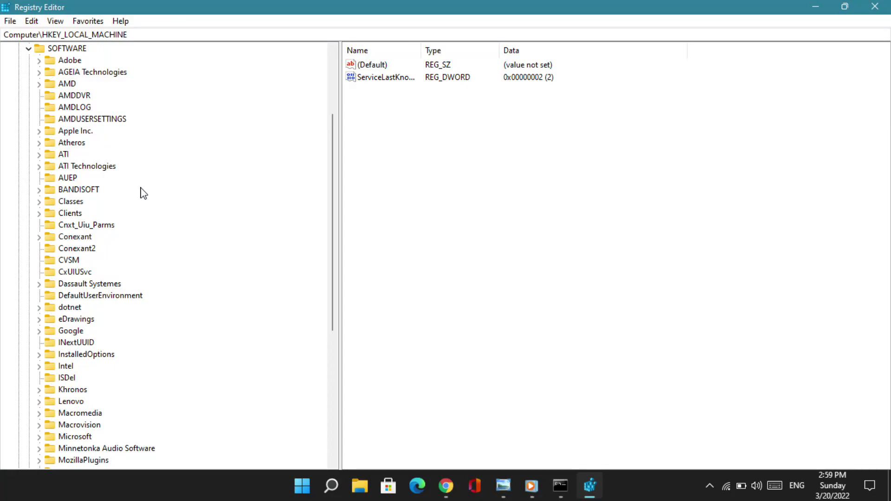
scroll(143, 193, down, 5)
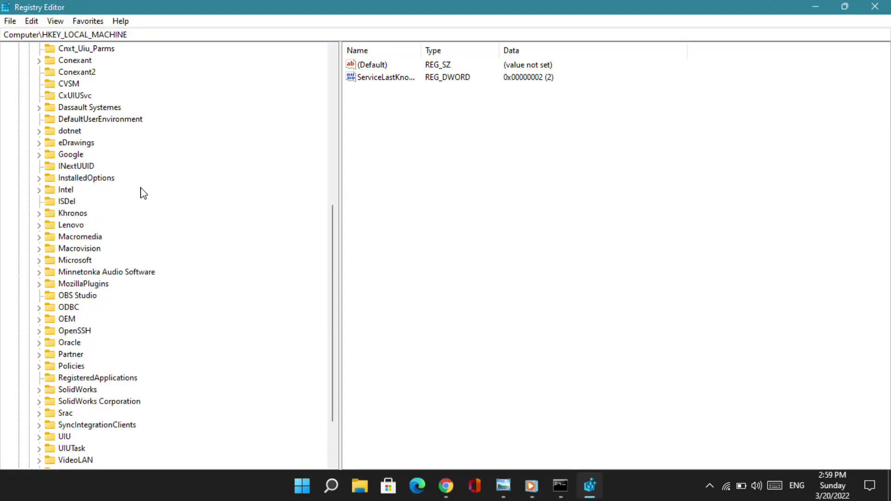
click(40, 367)
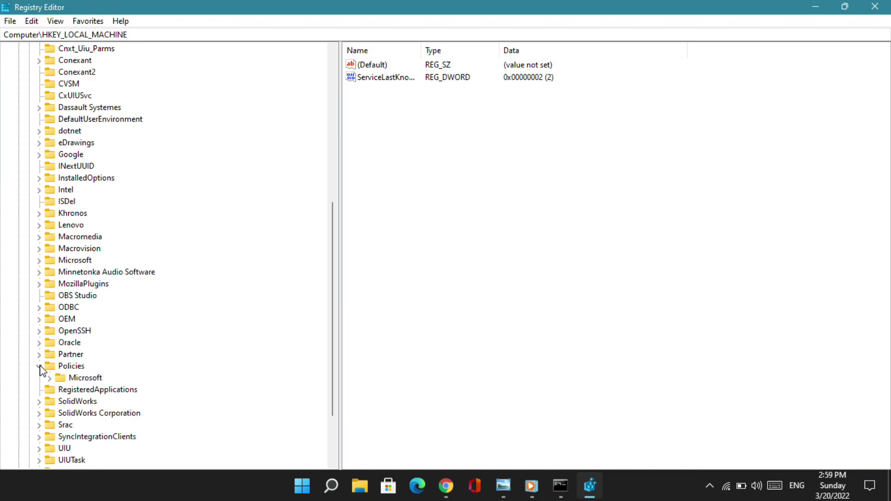
click(40, 367)
scroll(41, 370, down, 2)
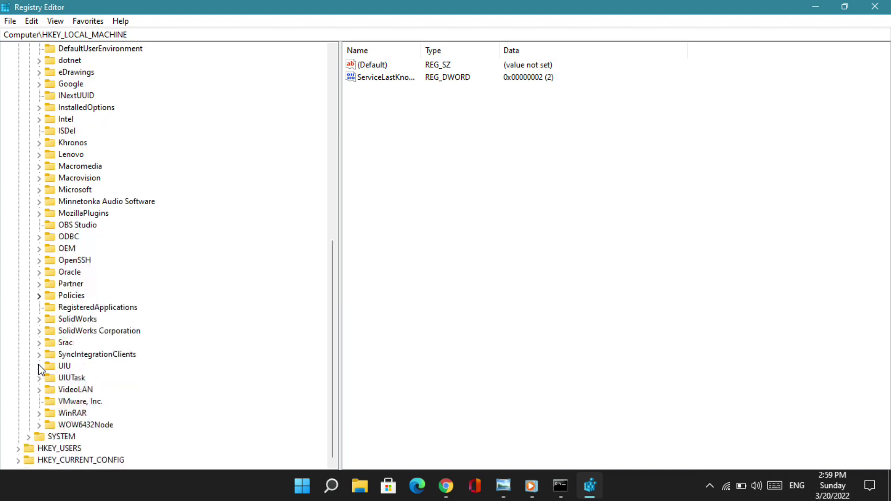
scroll(40, 370, up, 15)
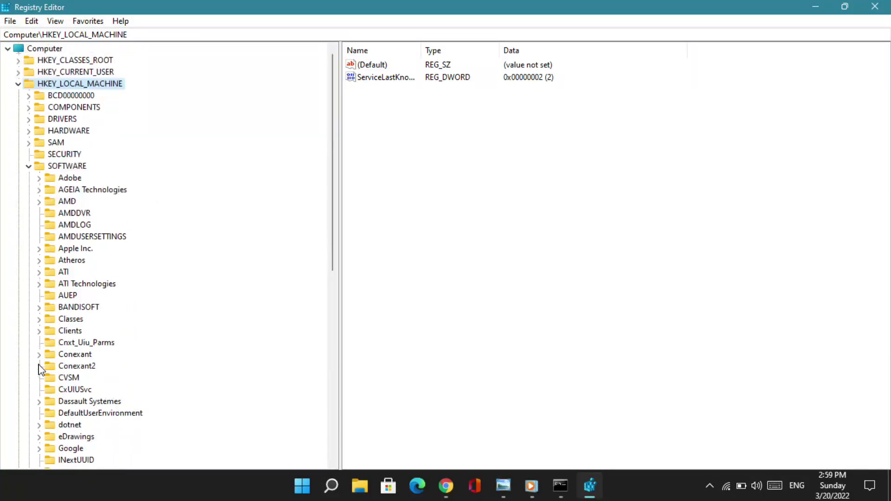
click(28, 166)
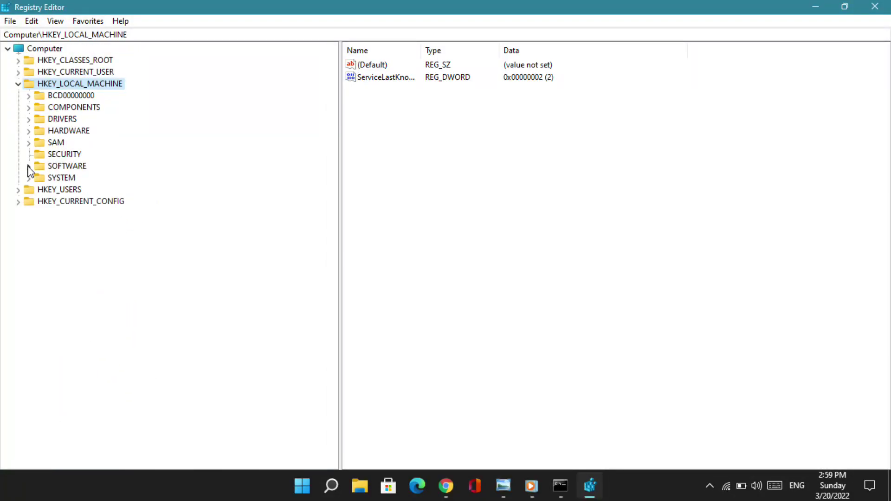
click(18, 84)
- Expand HKEY_CURRENT_USER, look into its Software branch and collapse it, then open the GameConfigStore key under System
click(18, 73)
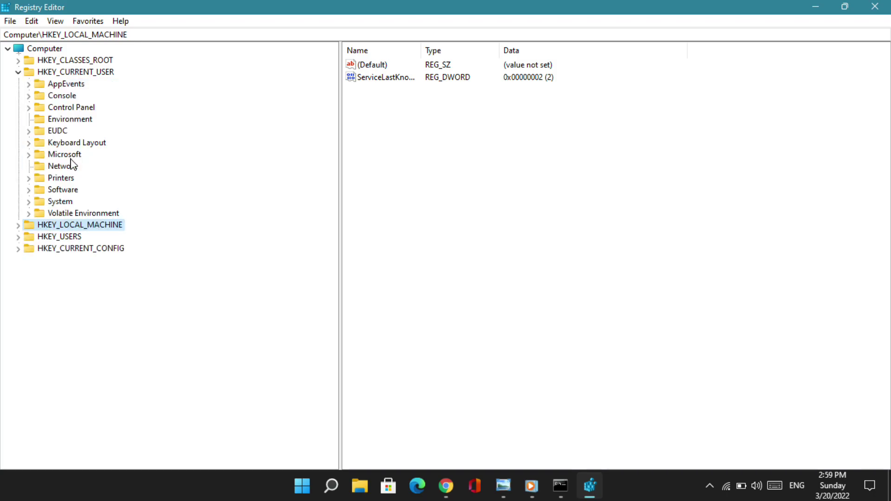
click(28, 190)
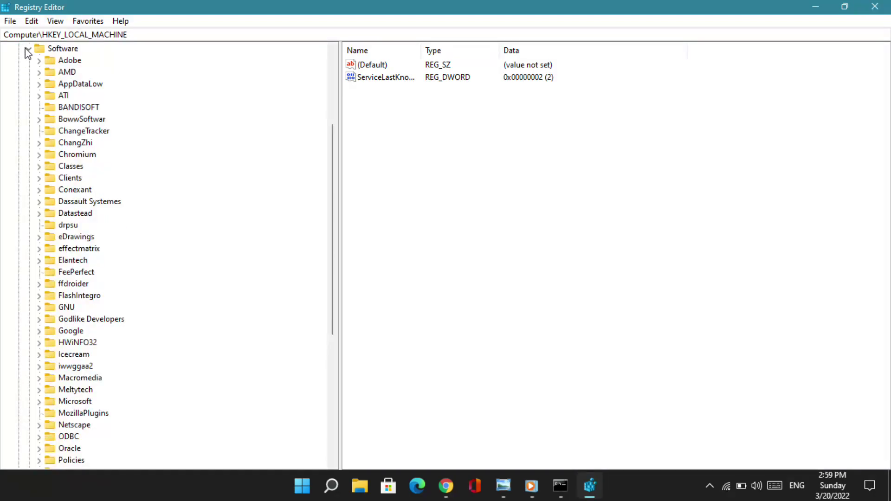
click(28, 49)
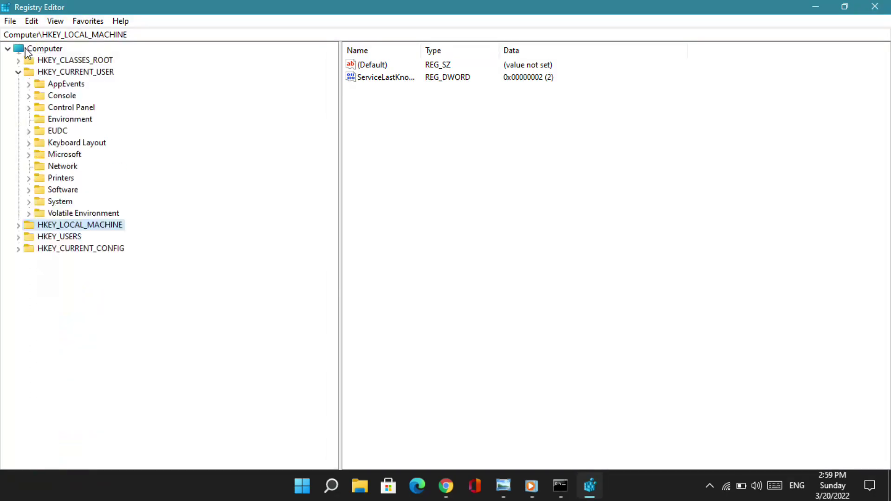
click(28, 202)
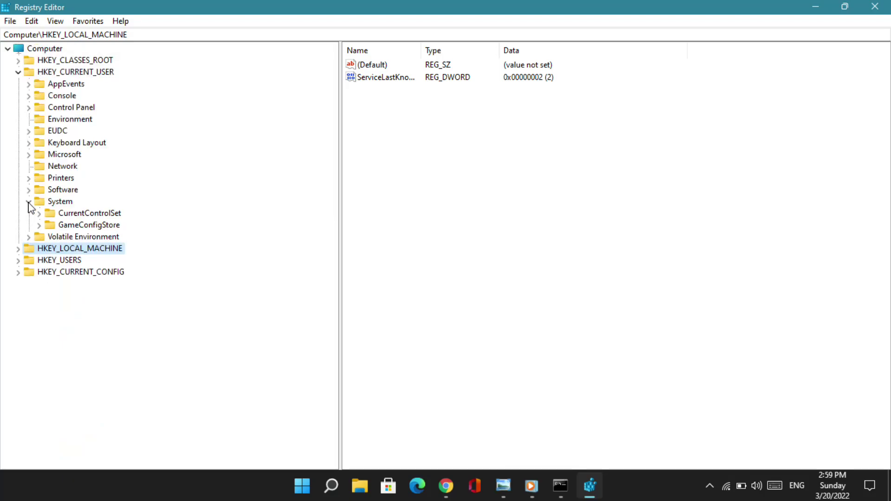
click(82, 227)
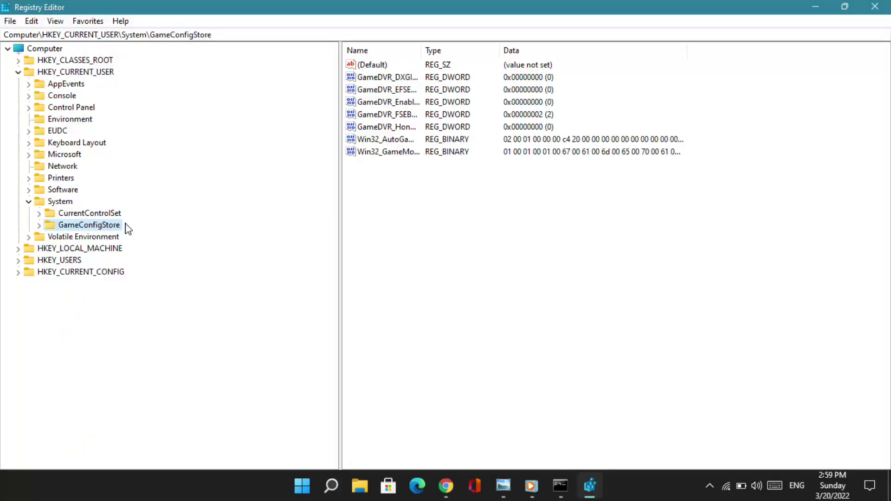
- Modify the GameDVR_Enabled DWORD so its value data is 0 with the hexadecimal base
click(395, 102)
right_click(396, 103)
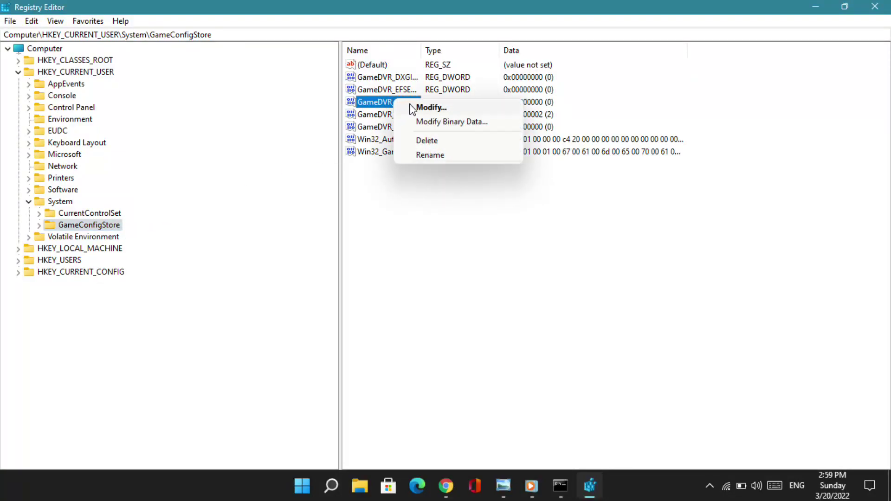
click(409, 107)
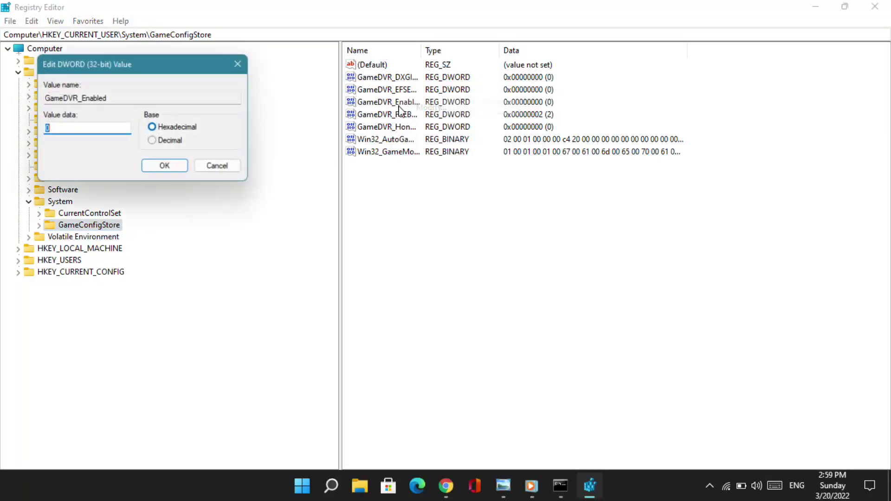
click(114, 129)
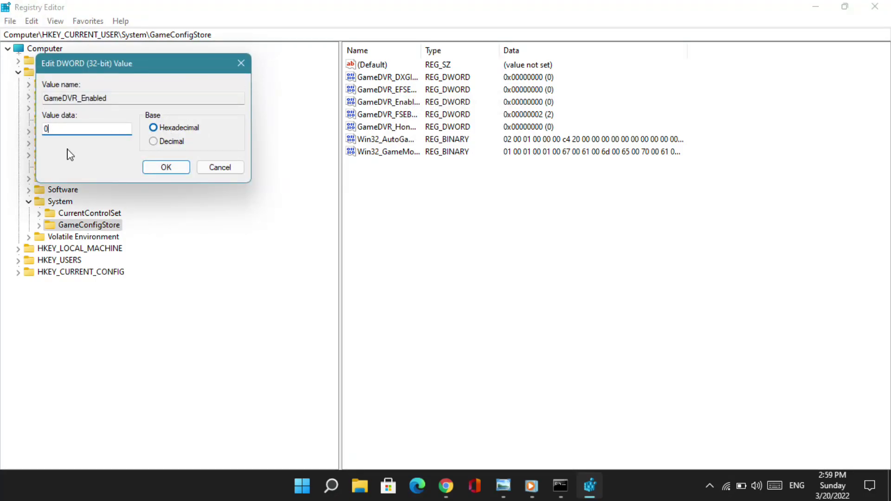
click(166, 168)
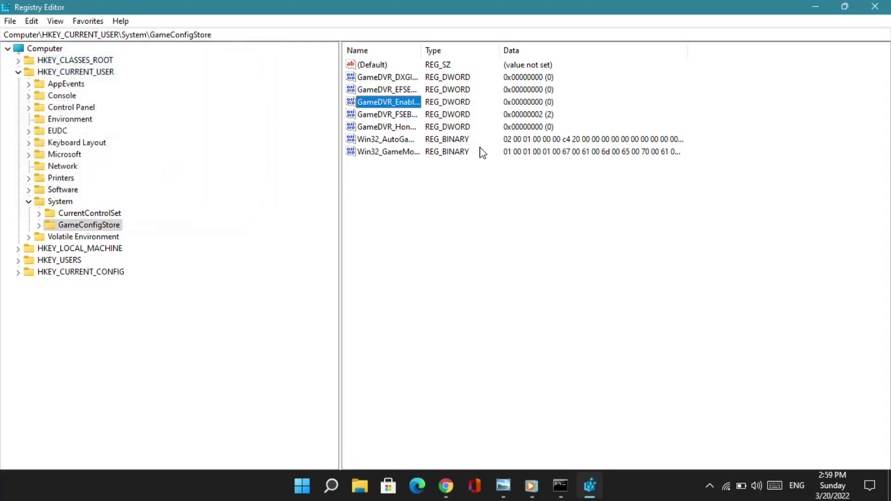
- Modify the GameDVR_FSEBehaviorMode DWORD so its value data is 2 in hexadecimal, and close Registry Editor
right_click(400, 116)
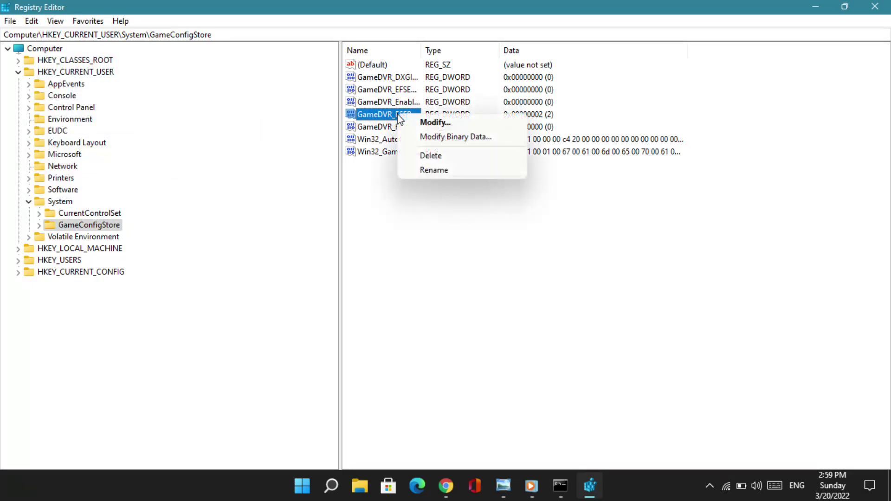
click(423, 123)
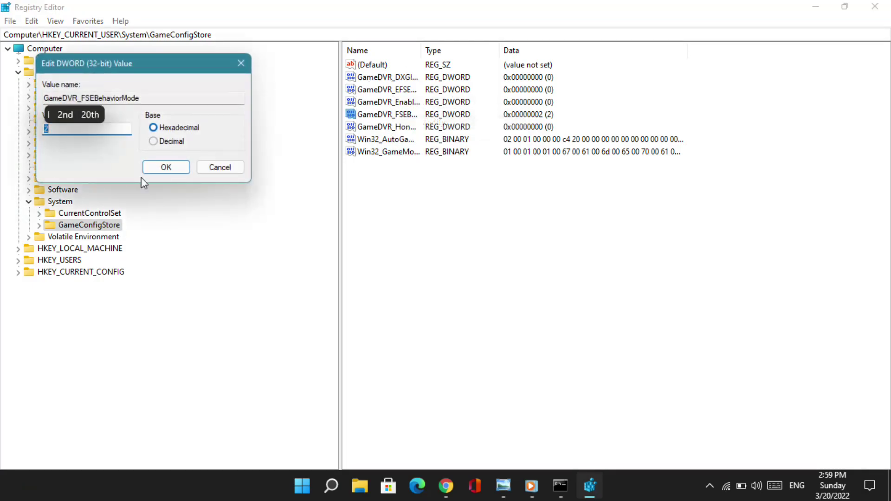
click(64, 133)
click(45, 130)
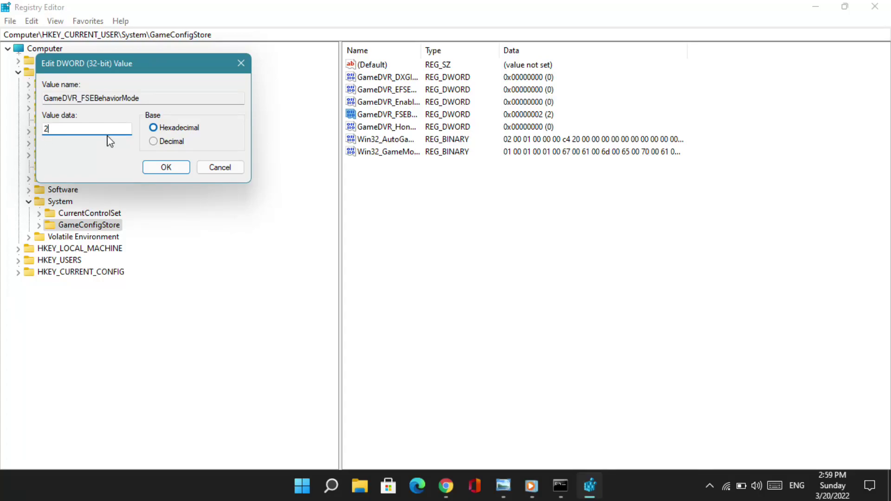
click(166, 168)
click(438, 297)
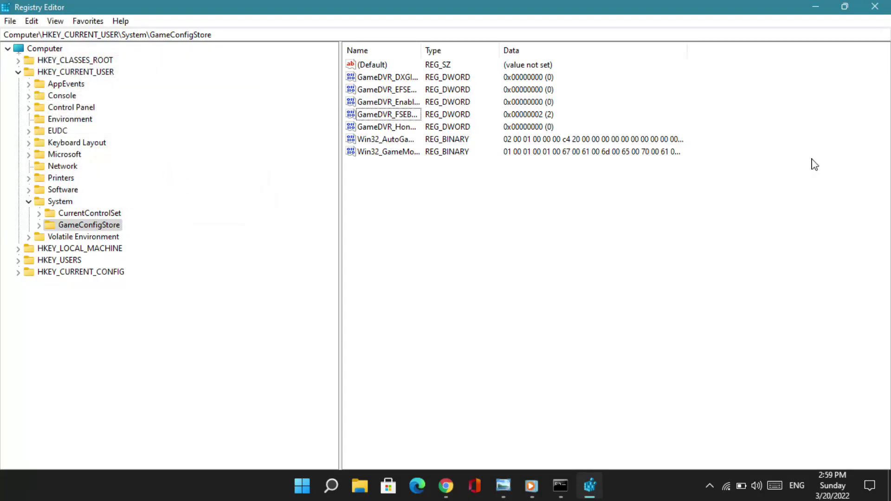
click(873, 6)
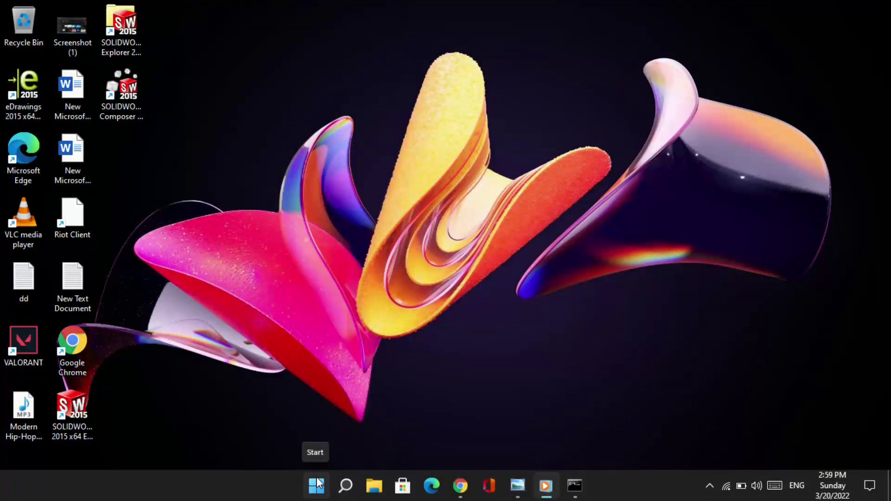
- Bring up the Start menu's power options to view the Restart choice, and dismiss them without restarting
key(super)
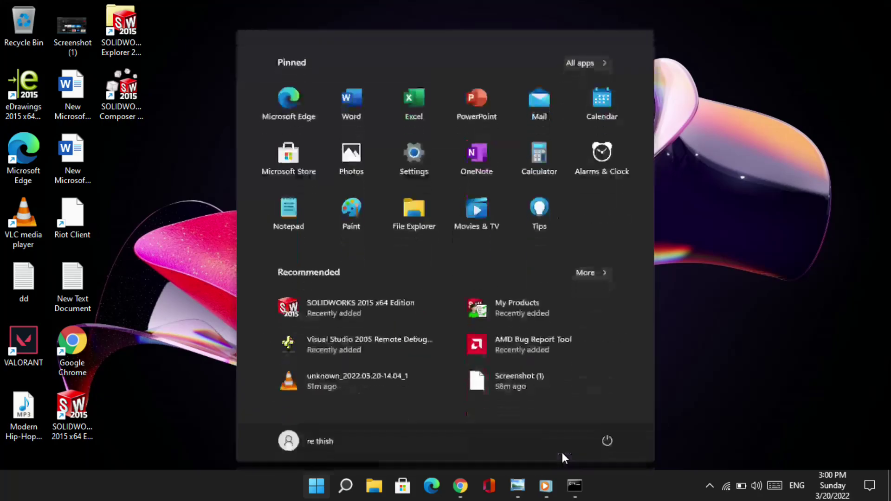
click(603, 441)
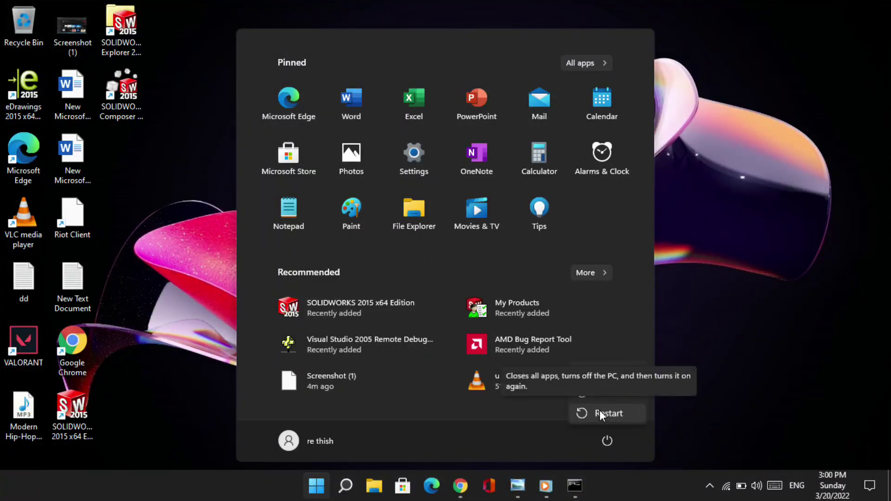
key(Escape)
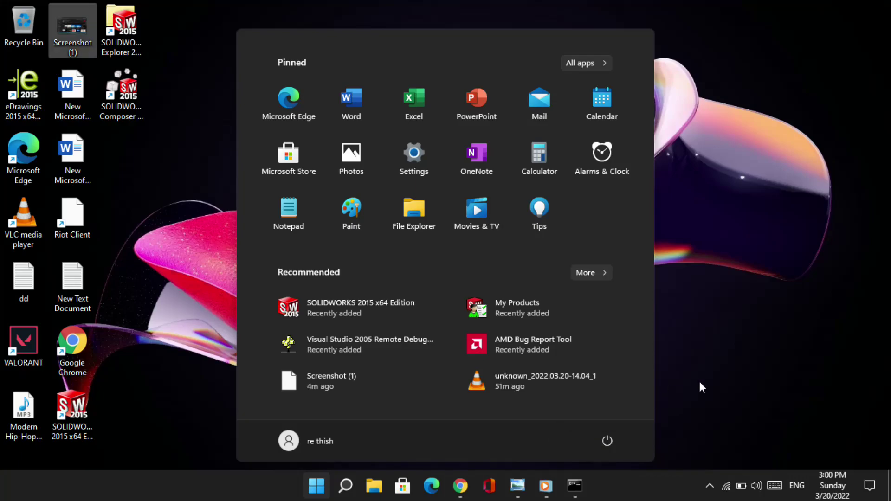